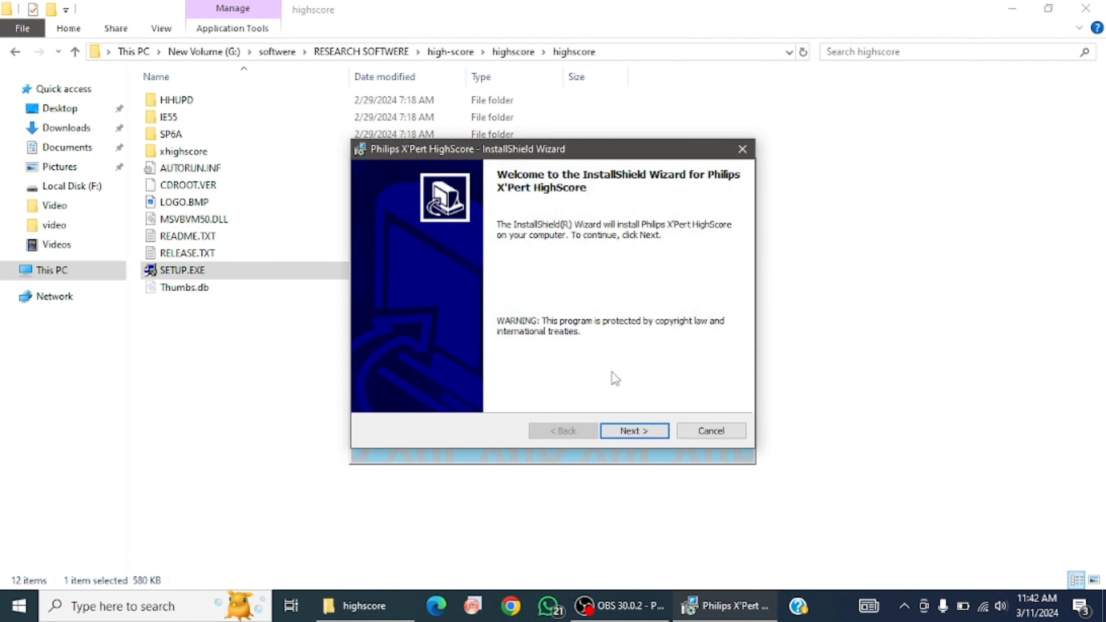
Fill in the organization name in the HighScore installer's customer information and proceed to the setup type
click(622, 431)
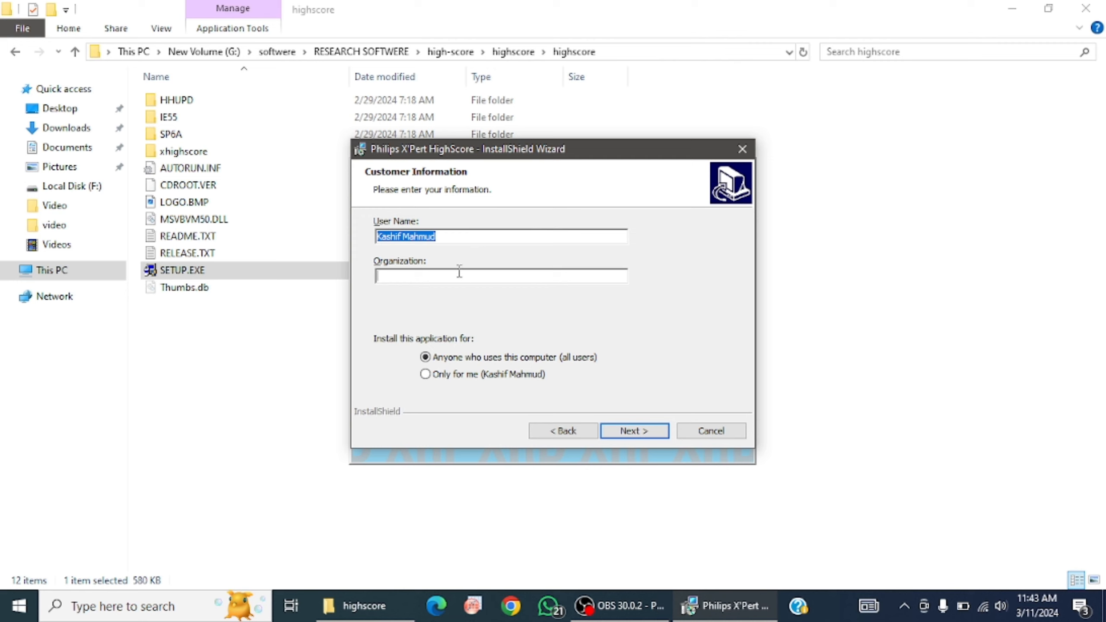
click(459, 272)
text(Profe)
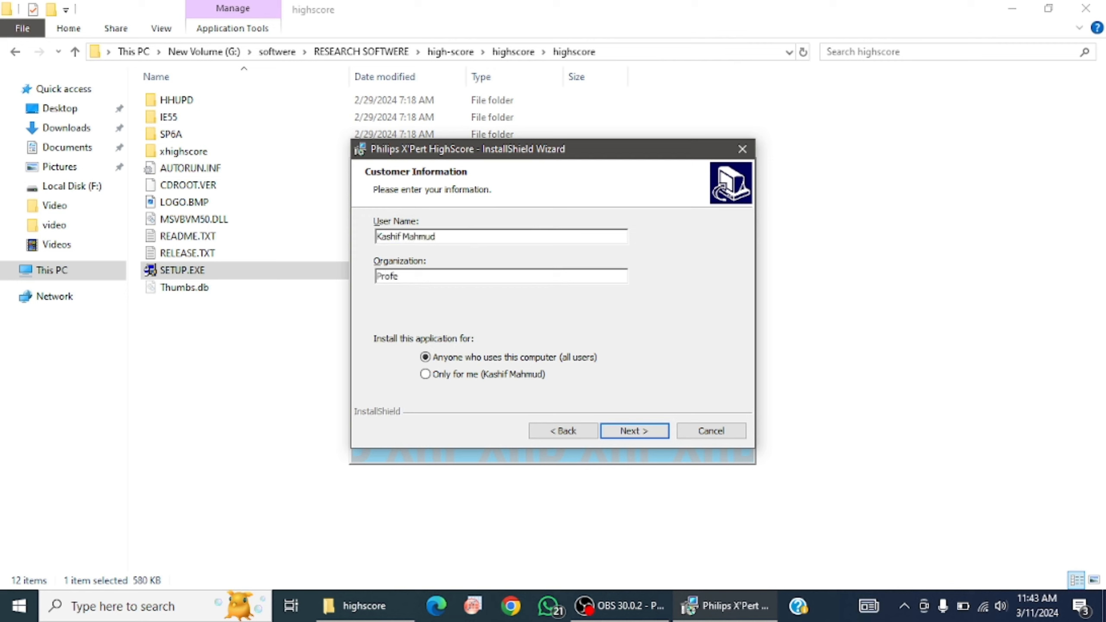
text(ssor Mk)
key(BackSpace)
text(K)
click(639, 430)
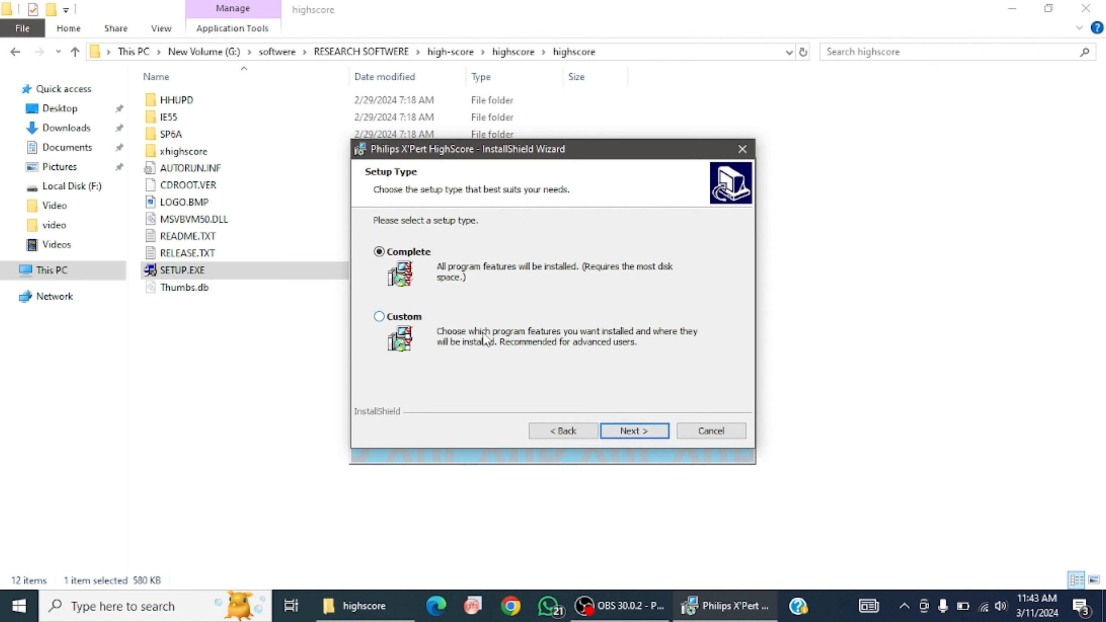
Try a complete installation of Philips X'Pert HighScore and leave the installation wizard
click(648, 436)
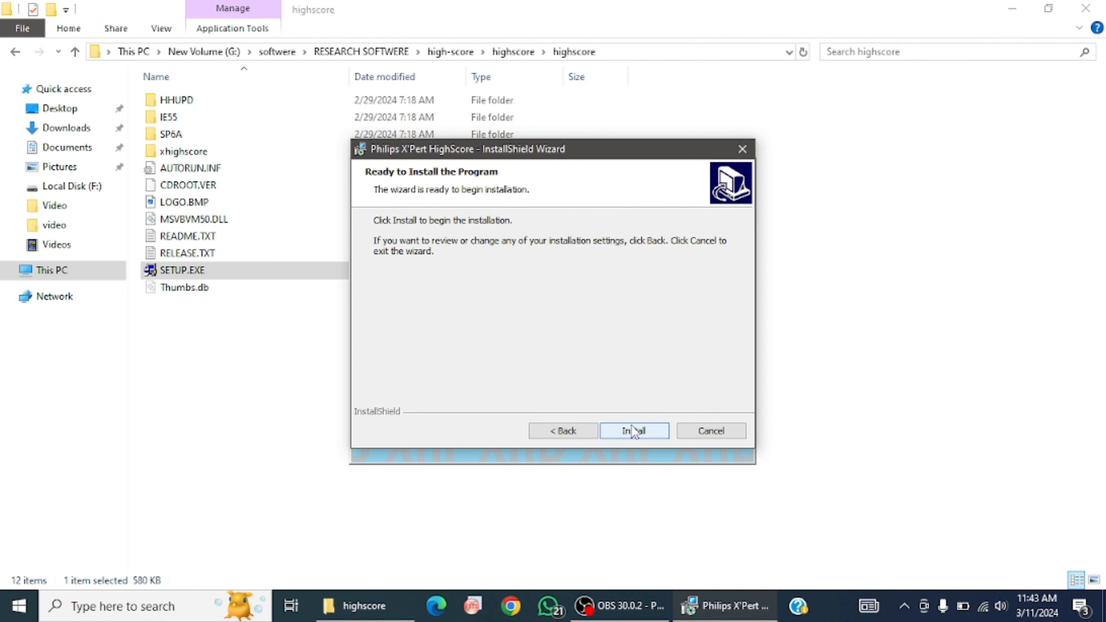
click(638, 431)
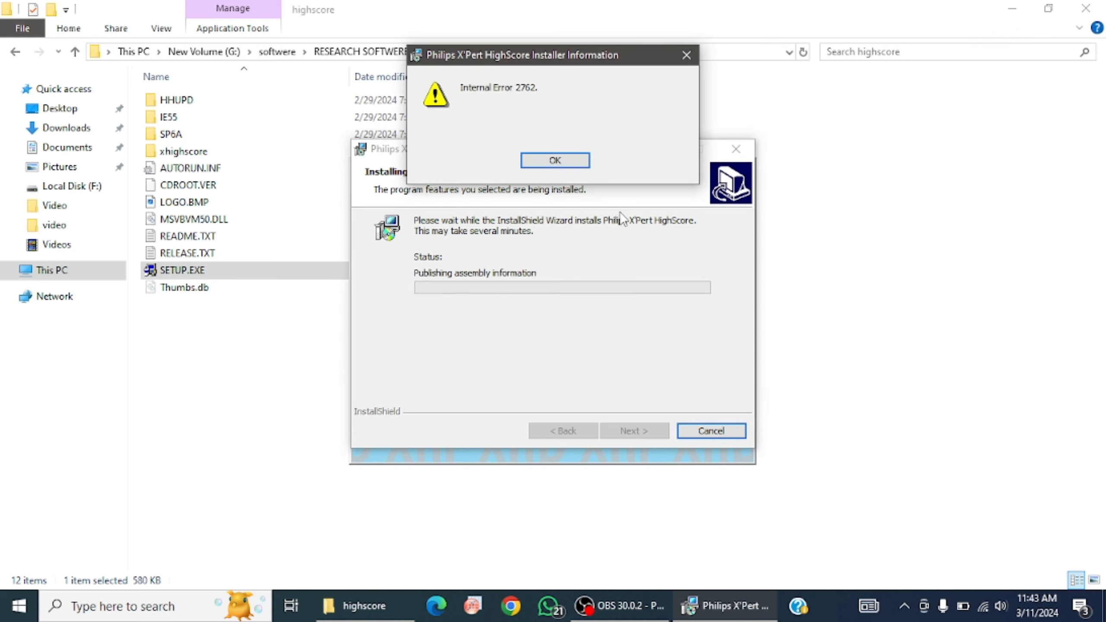
click(555, 161)
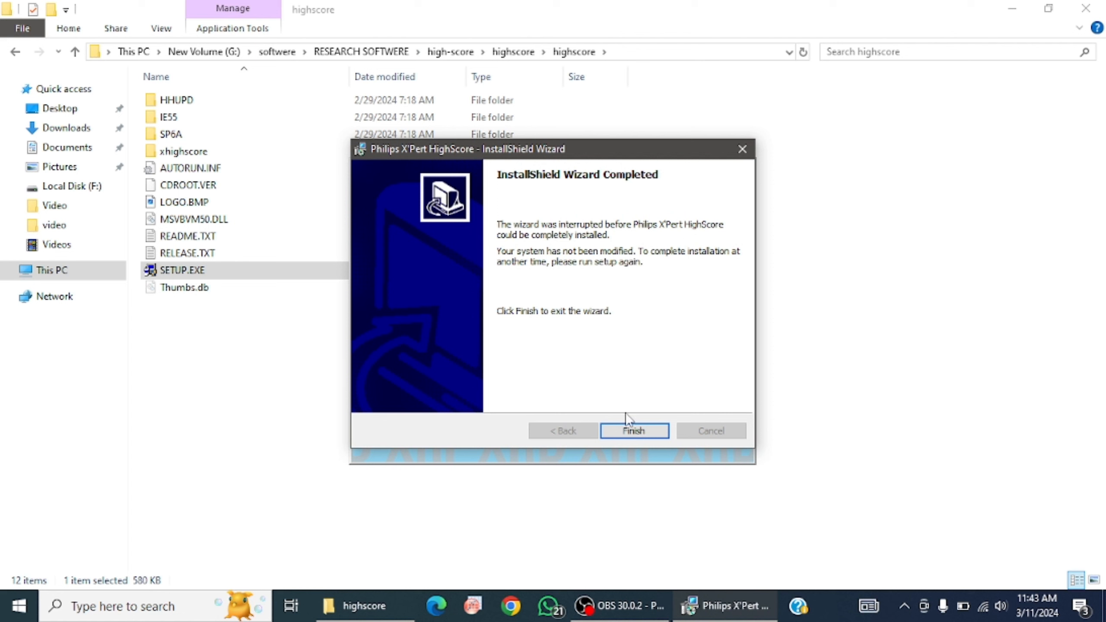
click(632, 431)
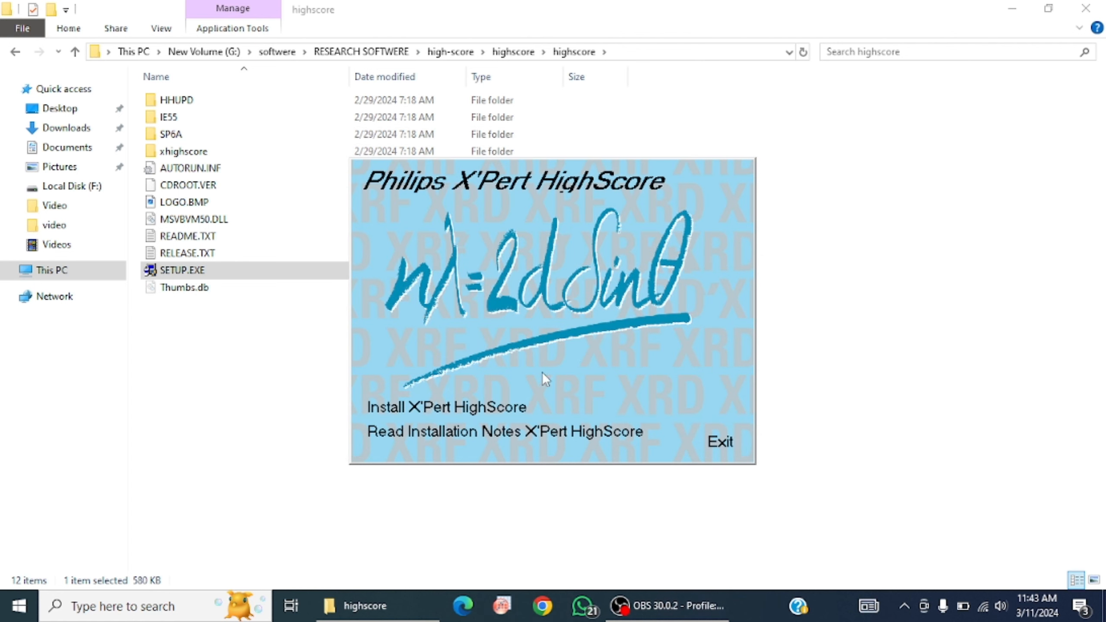
Exit the X'Pert HighScore setup launcher and minimize the highscore folder window
click(720, 451)
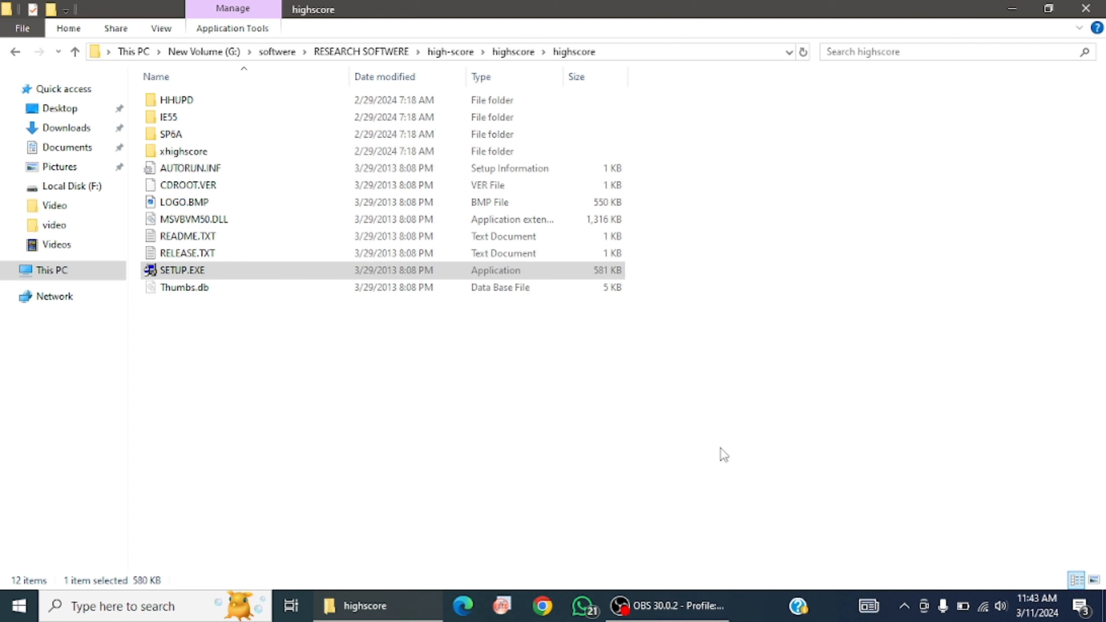
click(1009, 5)
click(1009, 5)
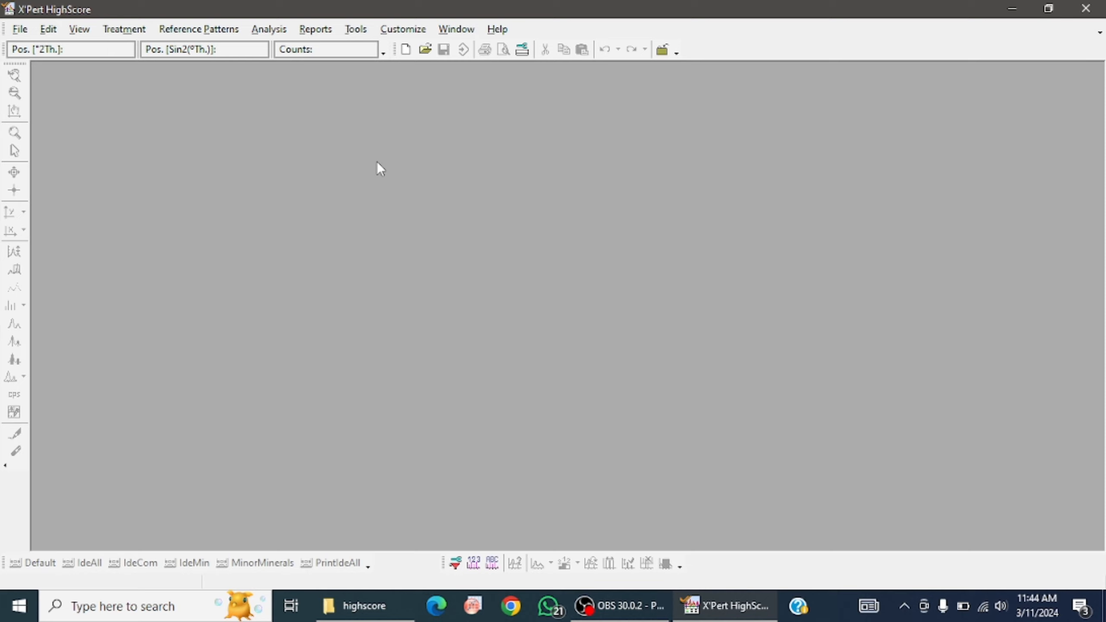
Open the folder selection for the original ICDD PDF2 files in the program settings for reference patterns
click(403, 30)
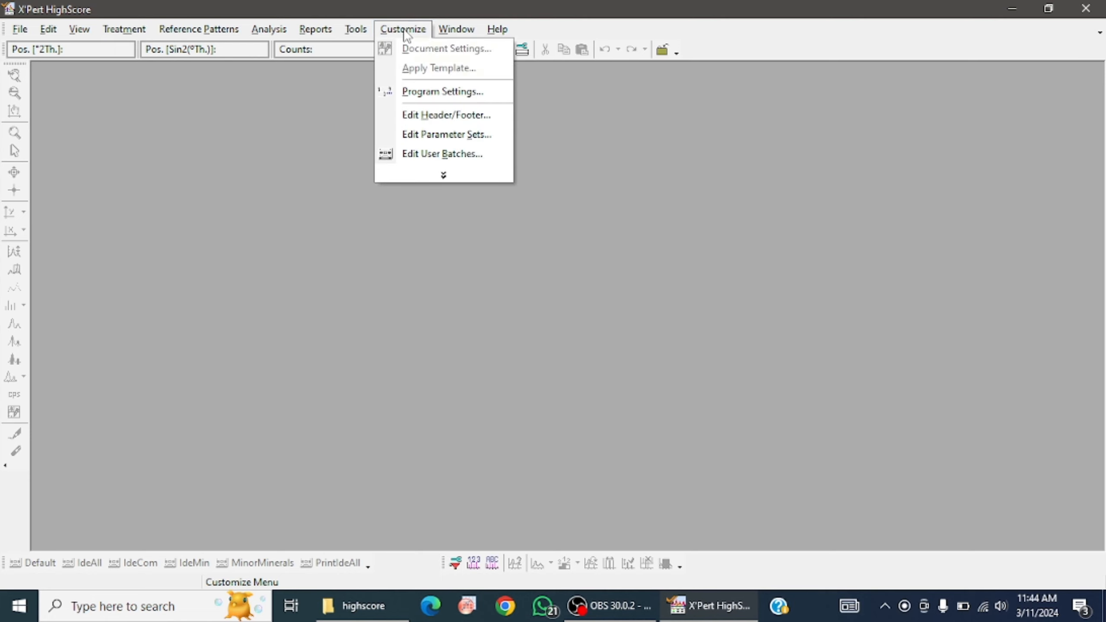
click(466, 97)
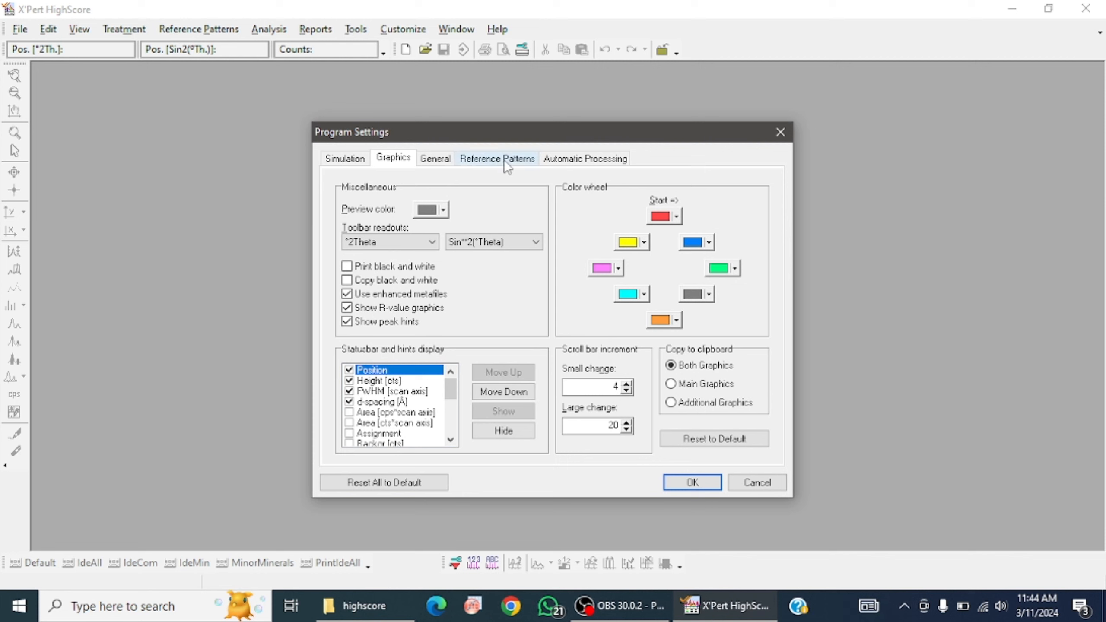
click(505, 160)
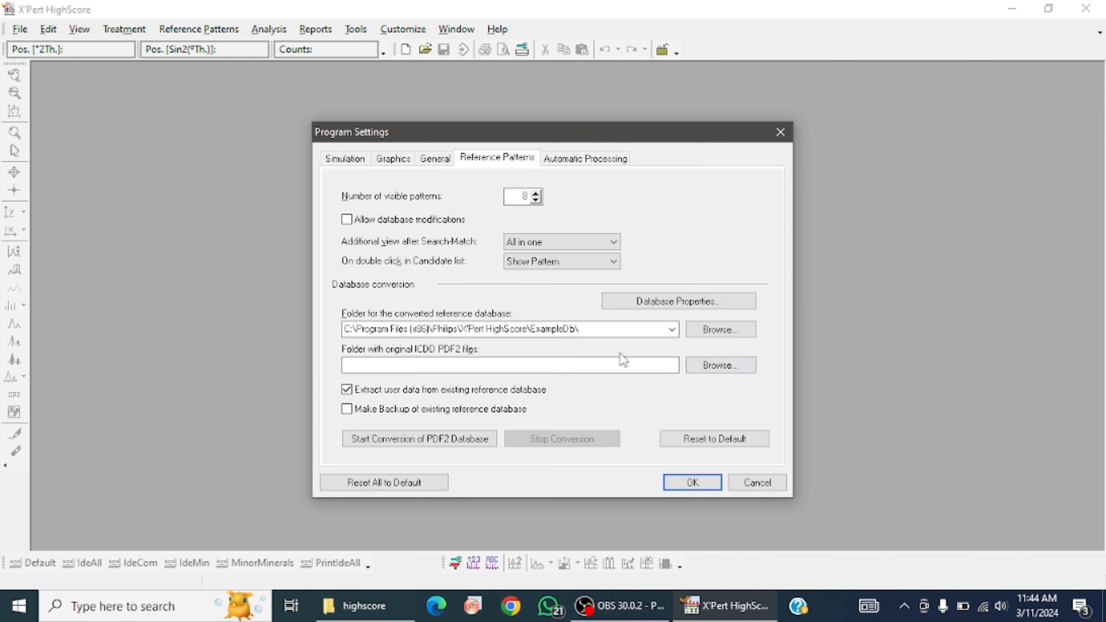
click(707, 366)
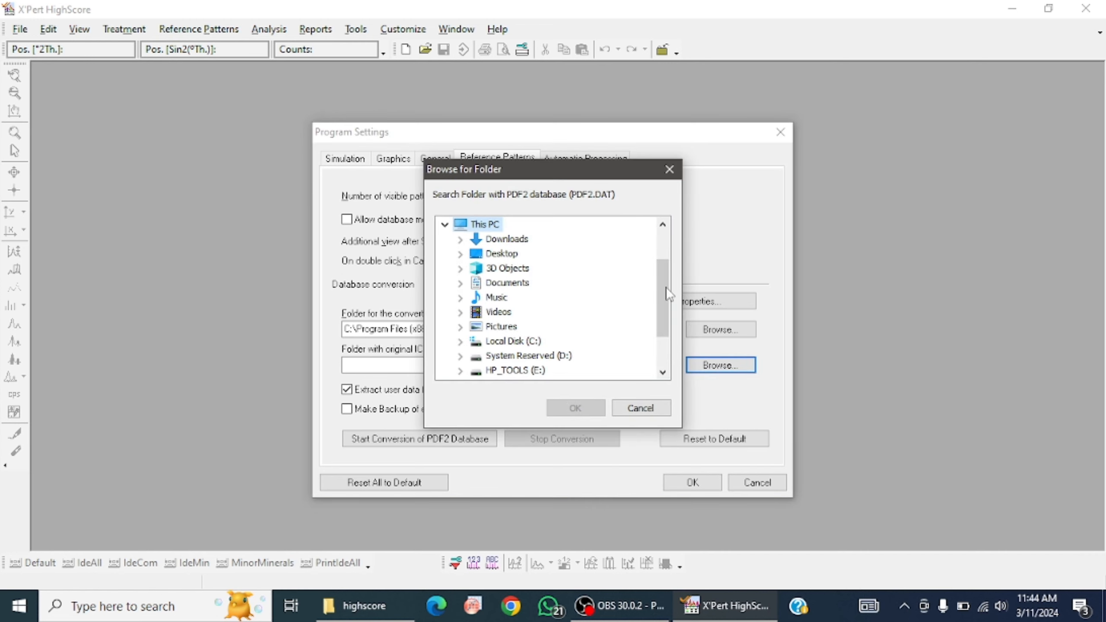
Expand the softwere folder on New Volume (G:) while choosing the PDF2 database folder
drag(662, 298, 661, 330)
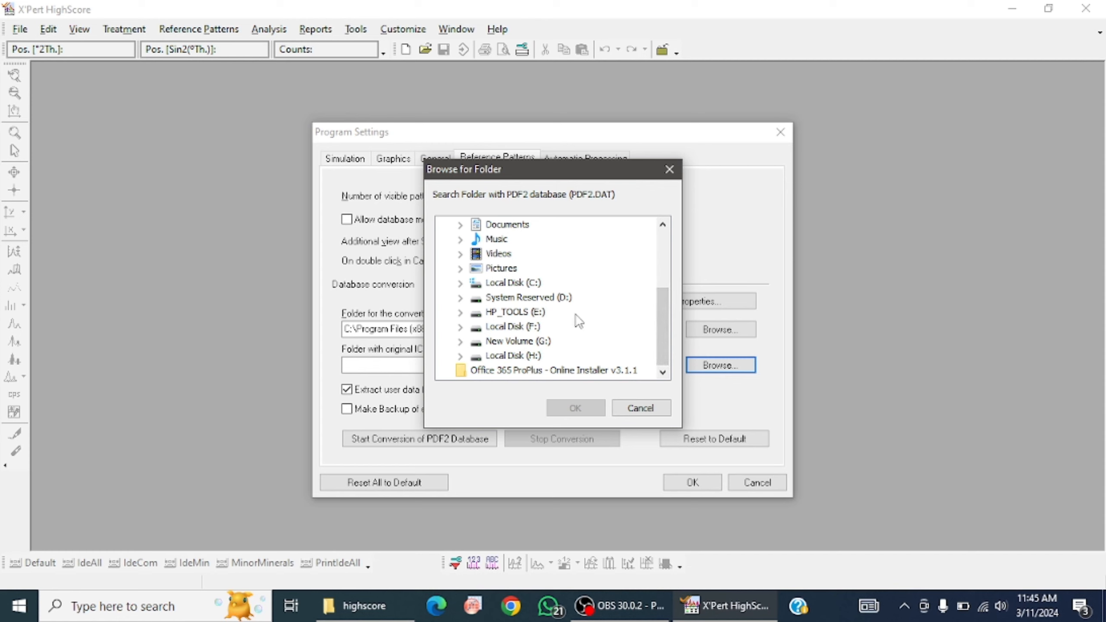
click(510, 330)
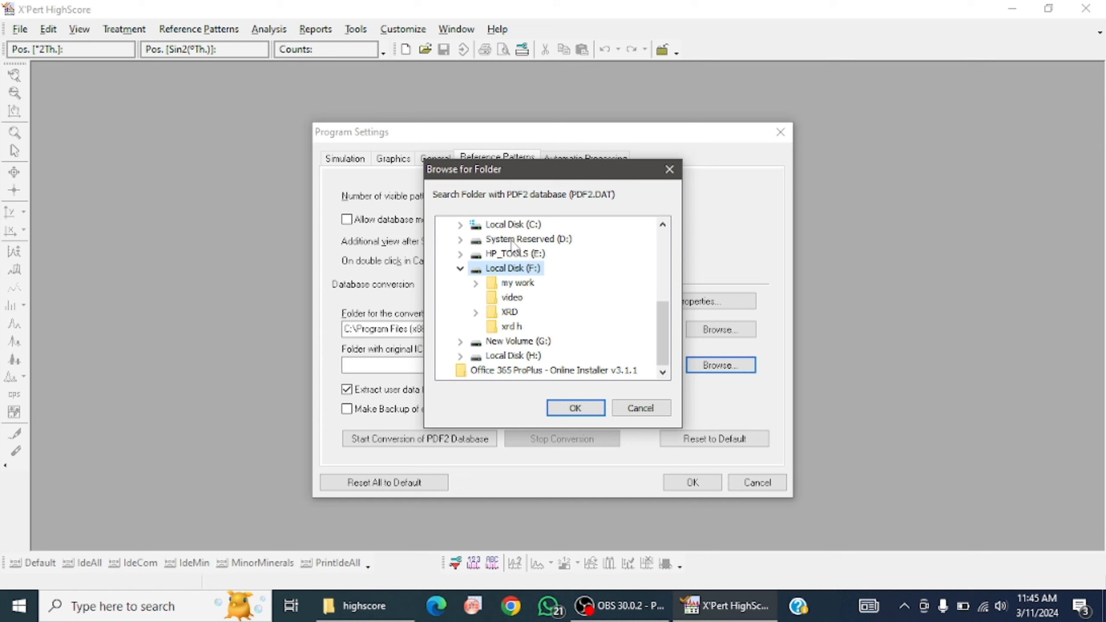
click(506, 255)
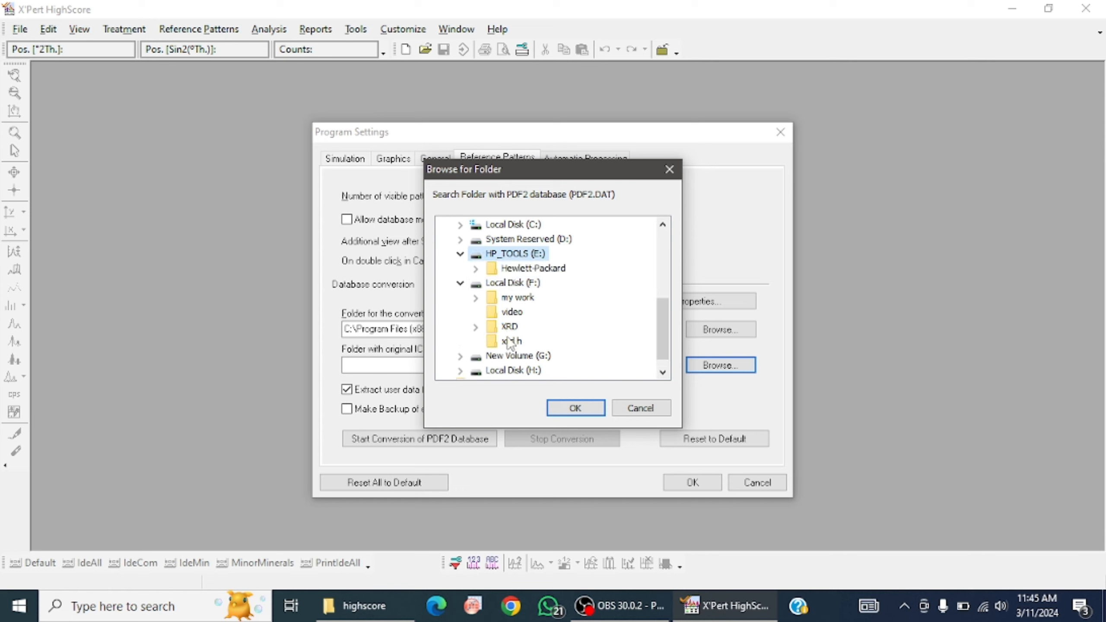
scroll(507, 345, down, 1)
click(520, 342)
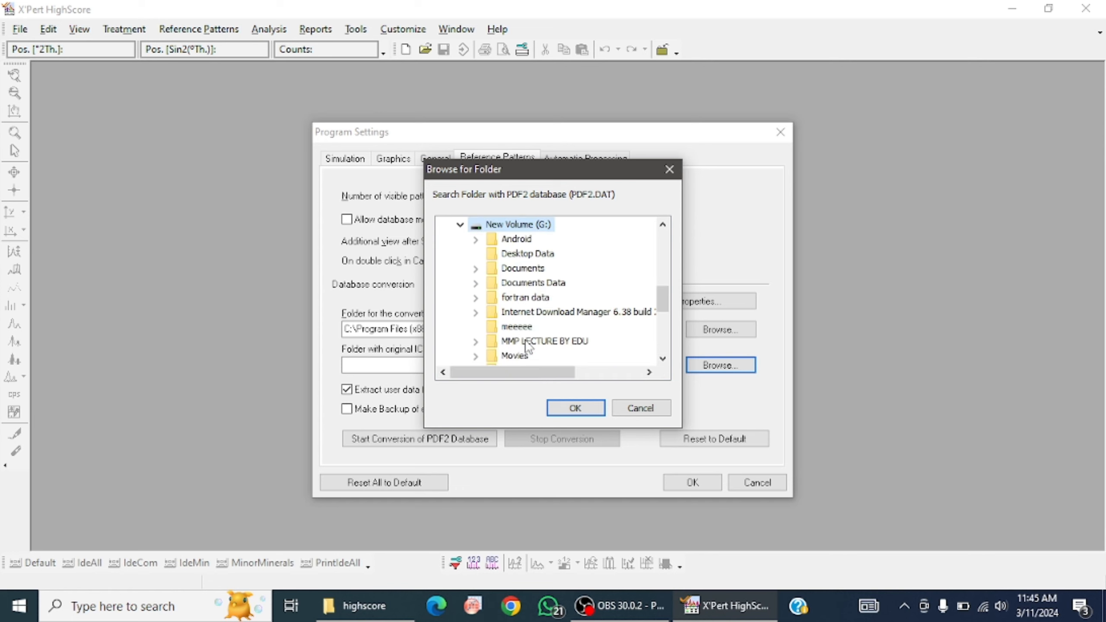
scroll(560, 325, down, 1)
scroll(566, 331, down, 1)
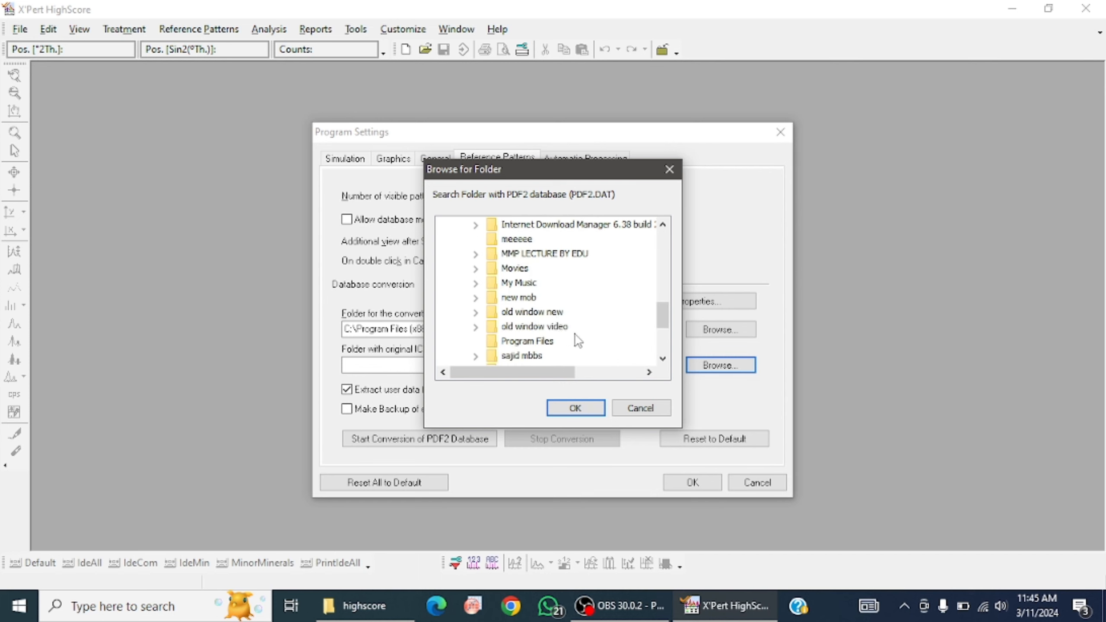
scroll(575, 335, down, 2)
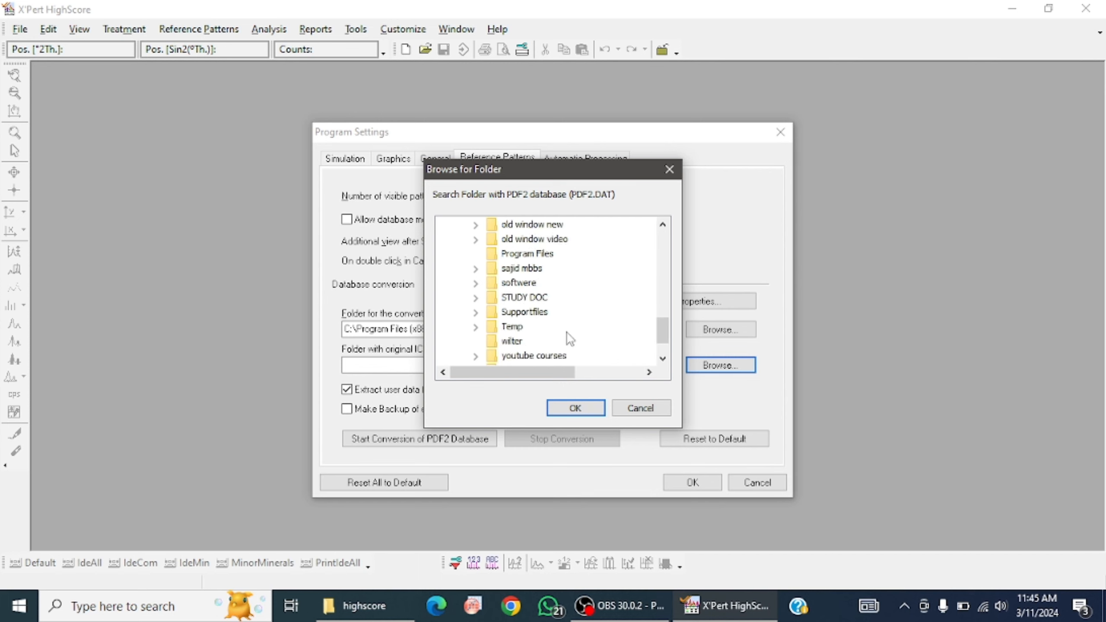
scroll(584, 322, down, 1)
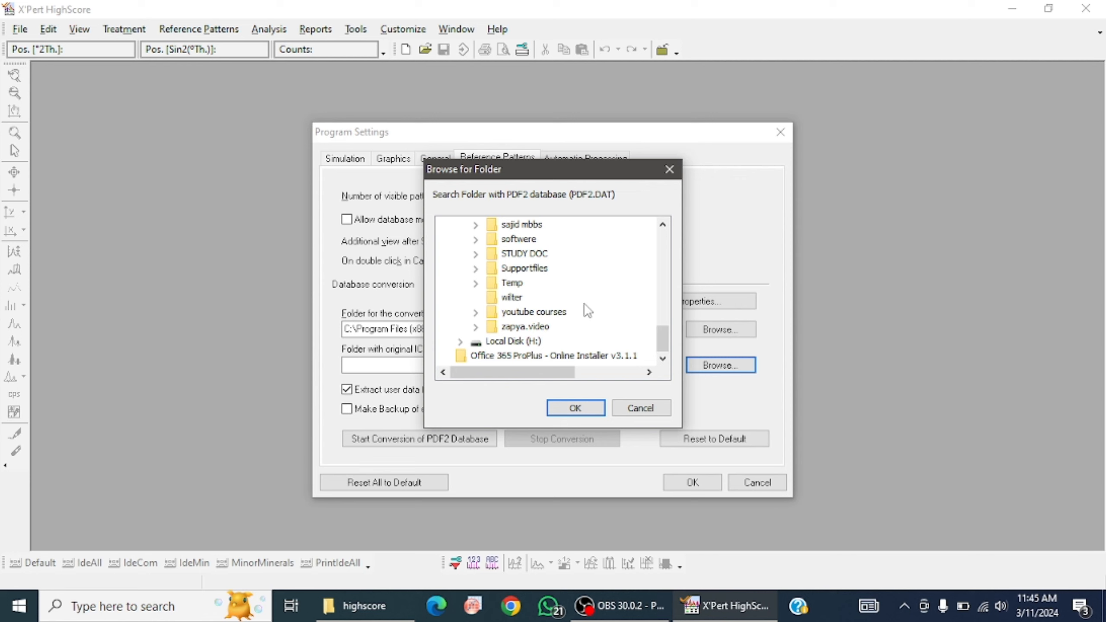
double_click(520, 238)
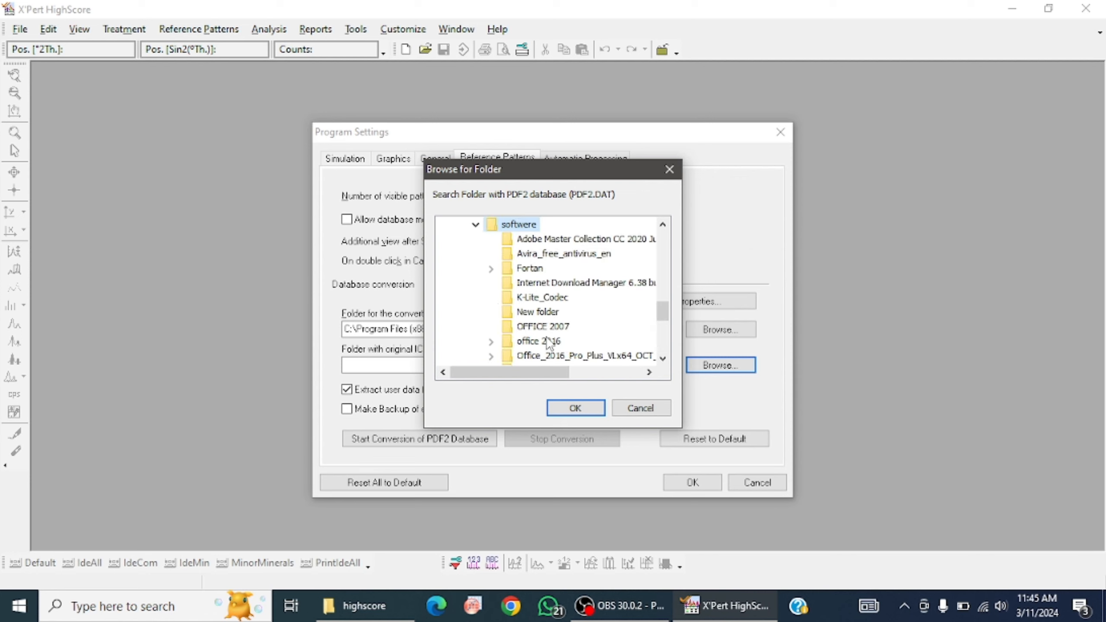
Set the folder with original ICDD PDF2 files to G:\softwere\RESEARCH SOFTWERE\high-score\pdf1\Pdf2
scroll(549, 344, down, 2)
double_click(556, 312)
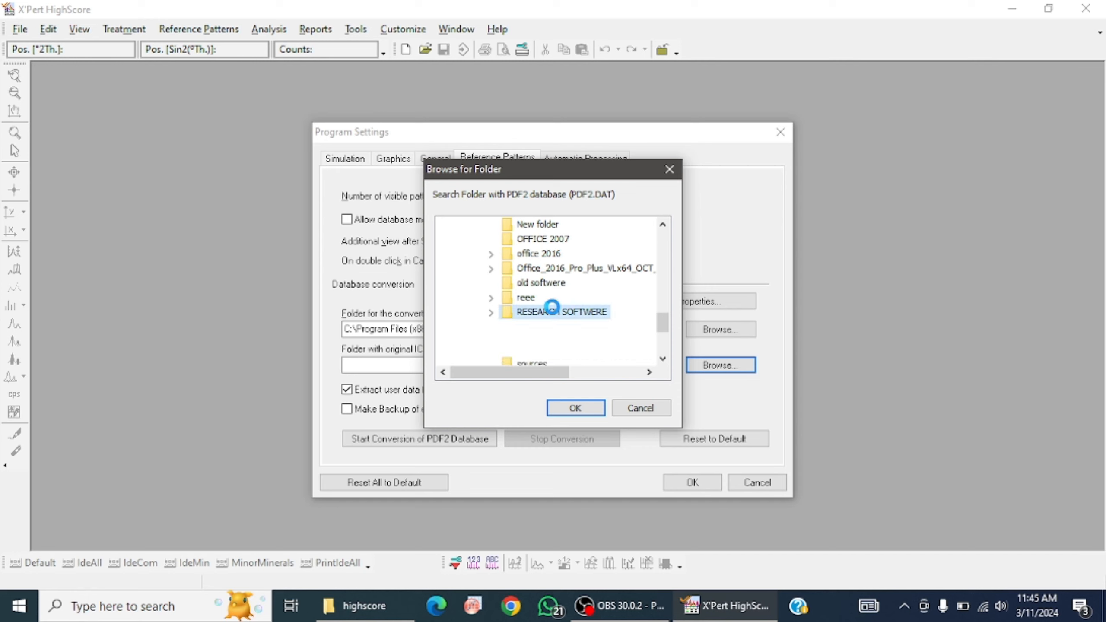
double_click(549, 327)
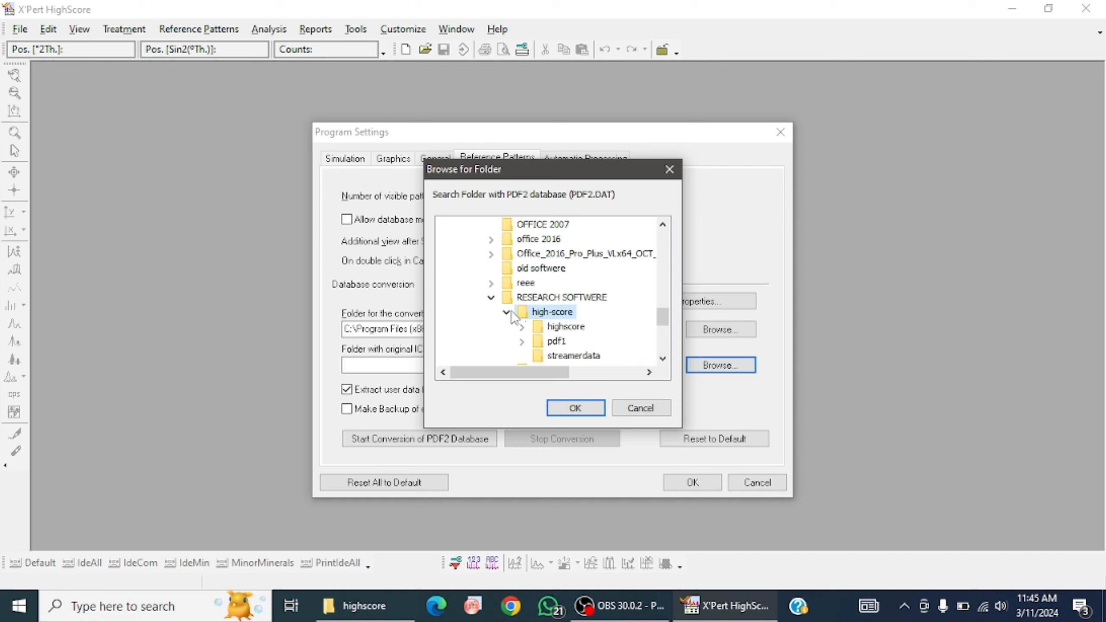
scroll(544, 313, down, 2)
double_click(554, 254)
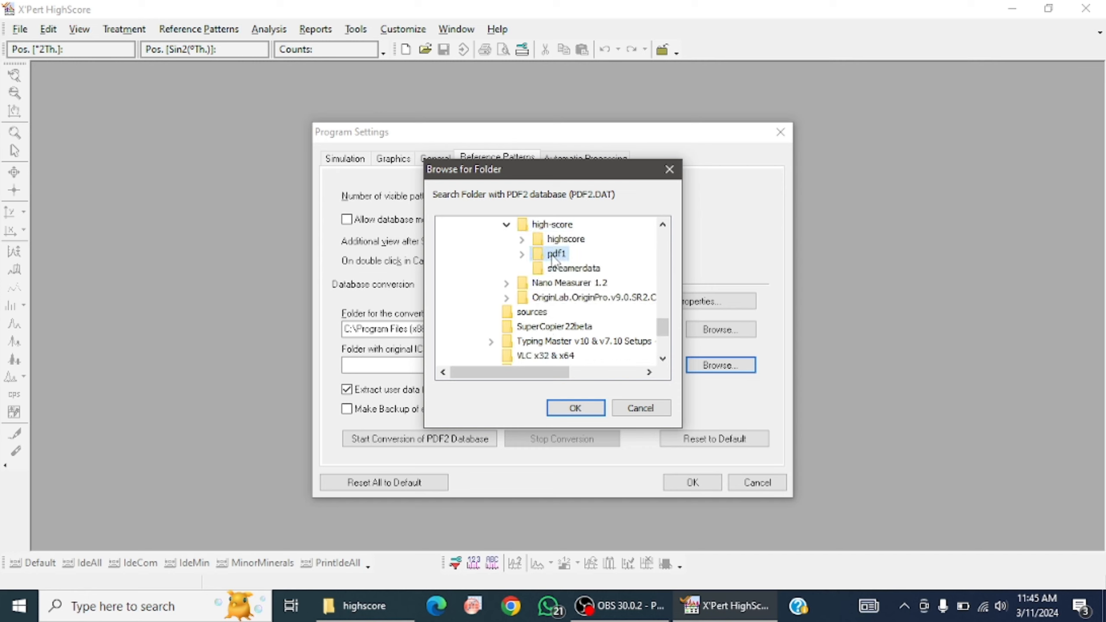
click(570, 268)
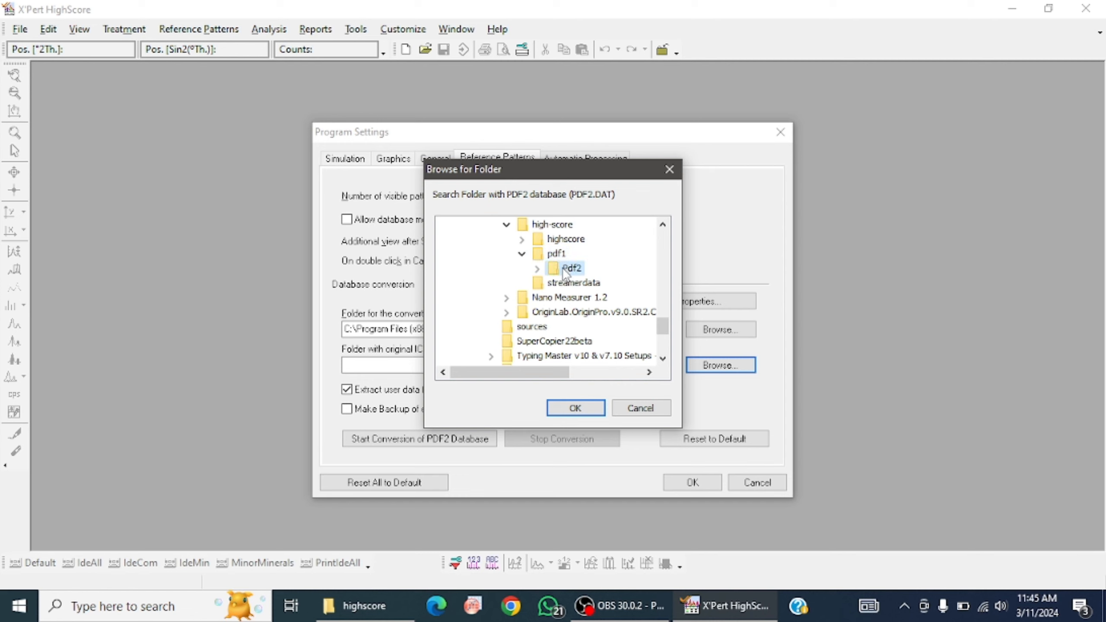
click(575, 408)
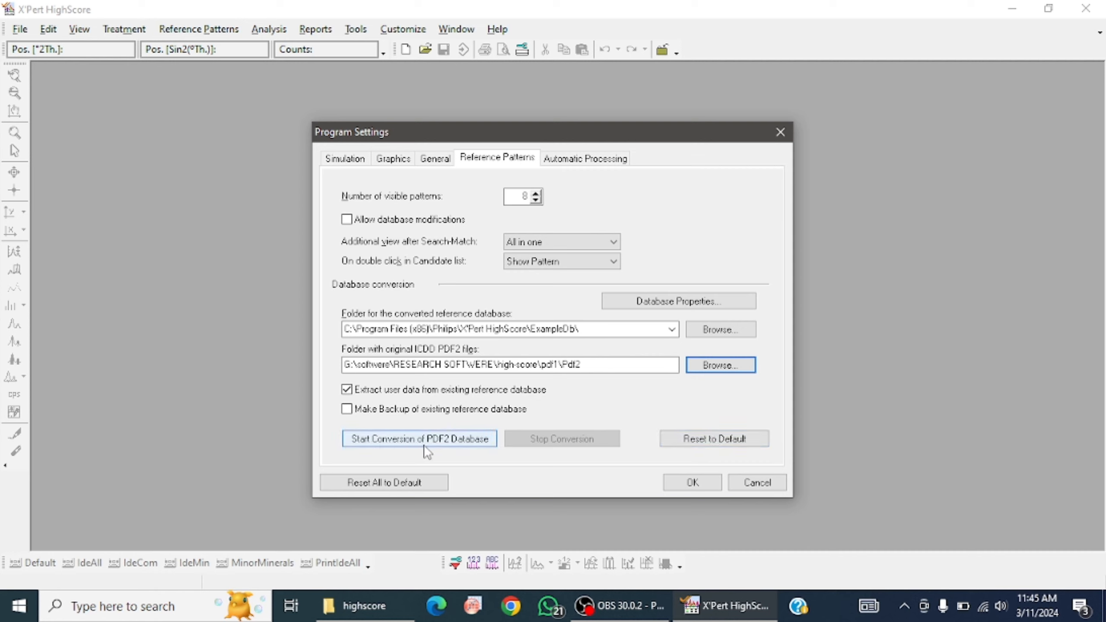
Convert the PDF2 database, overwriting the converted database in the ExampleDb folder, and accept the program settings
click(463, 444)
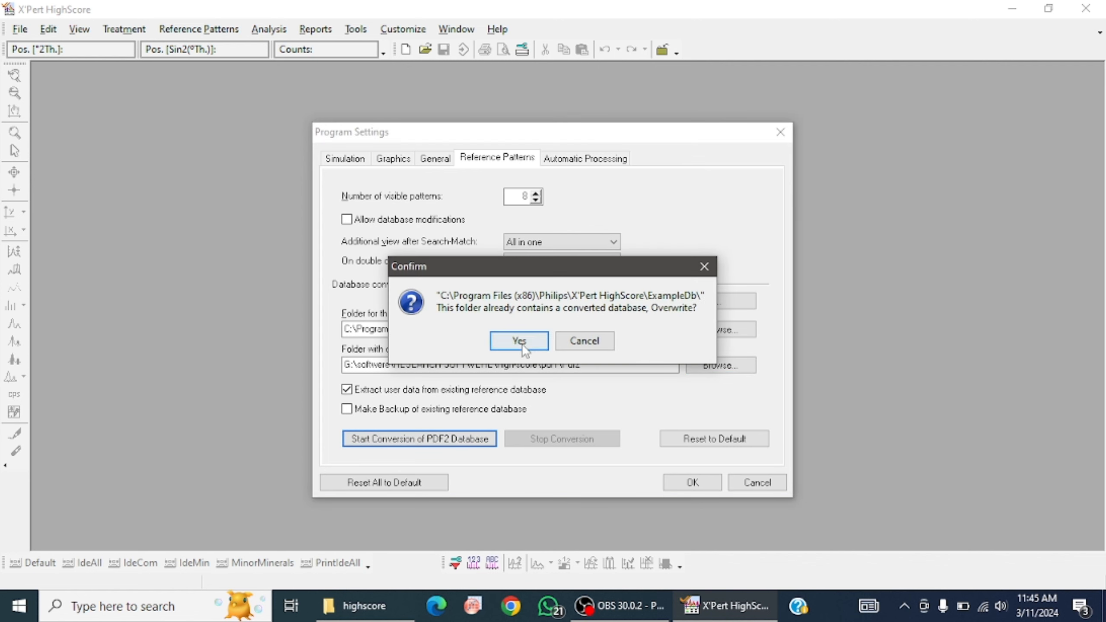
click(519, 341)
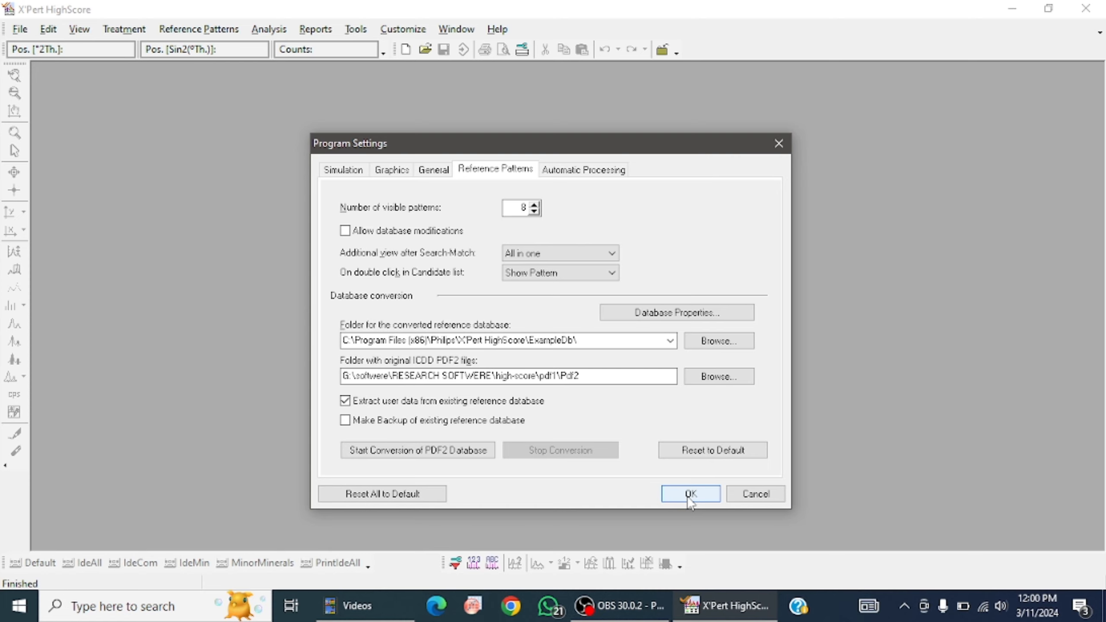
click(688, 497)
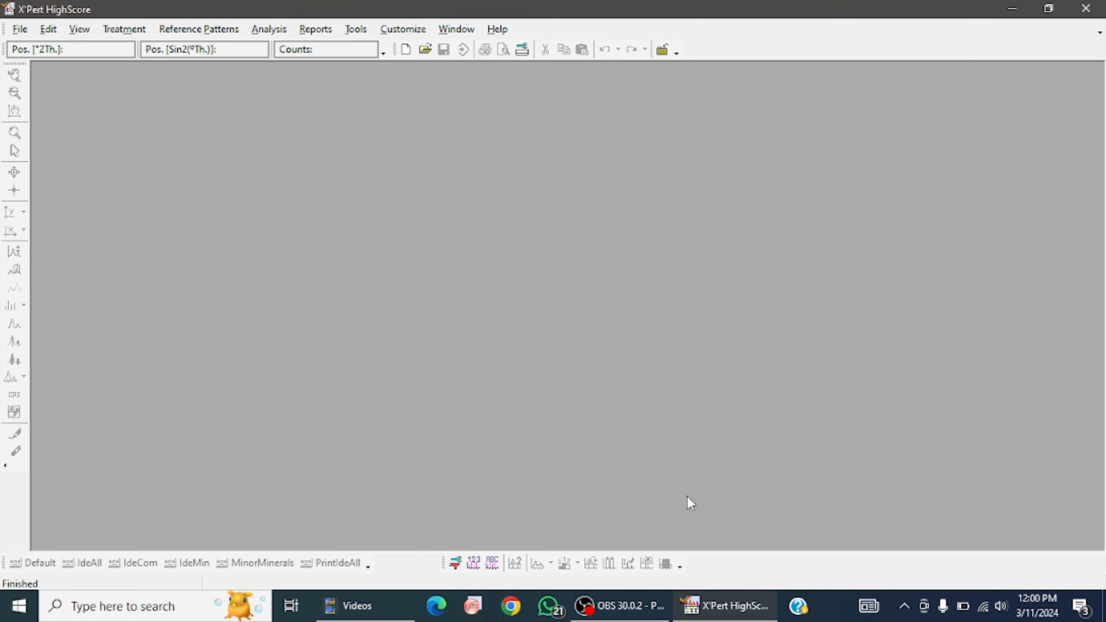